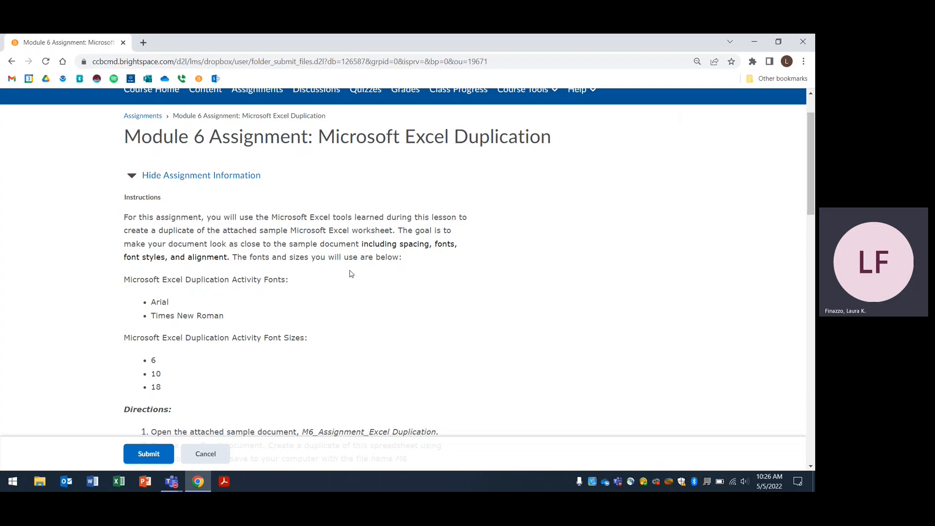
- Review the assignment instructions, open the attached M6_Assignment_Excel Duplication.pdf sample, and display it at 100%
scroll(350, 273, down, 1)
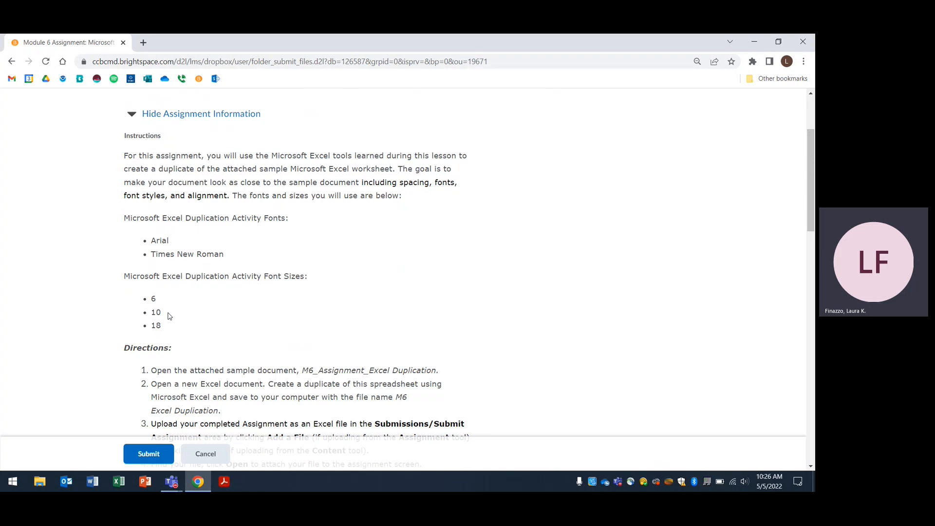
scroll(169, 316, down, 2)
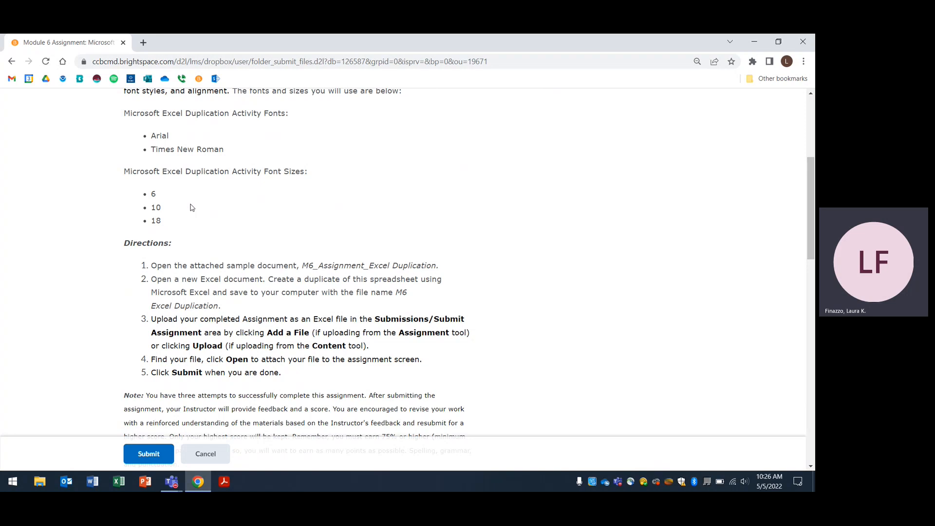
scroll(191, 207, down, 1)
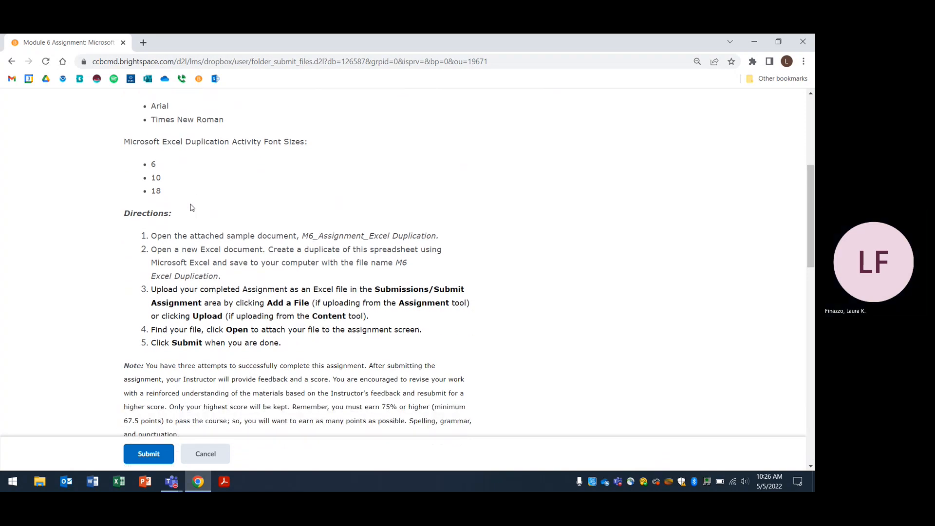
scroll(191, 208, down, 3)
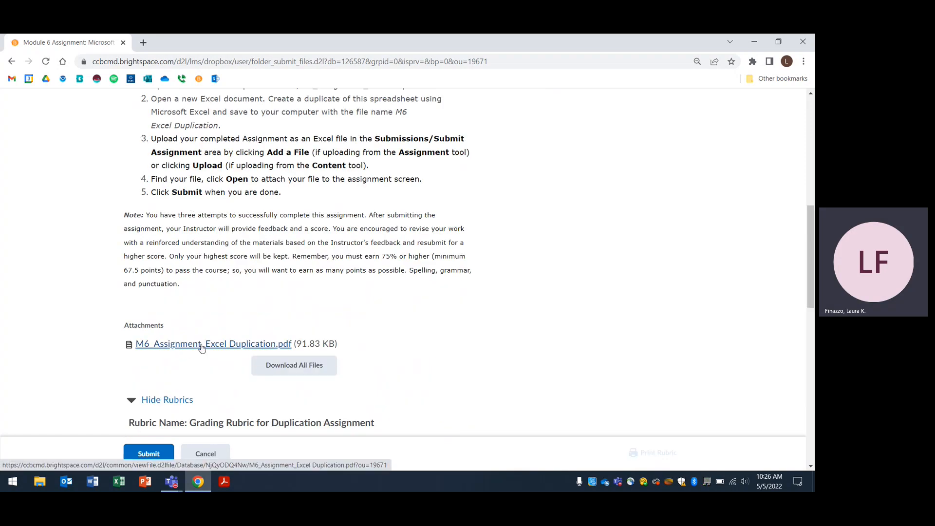
click(202, 344)
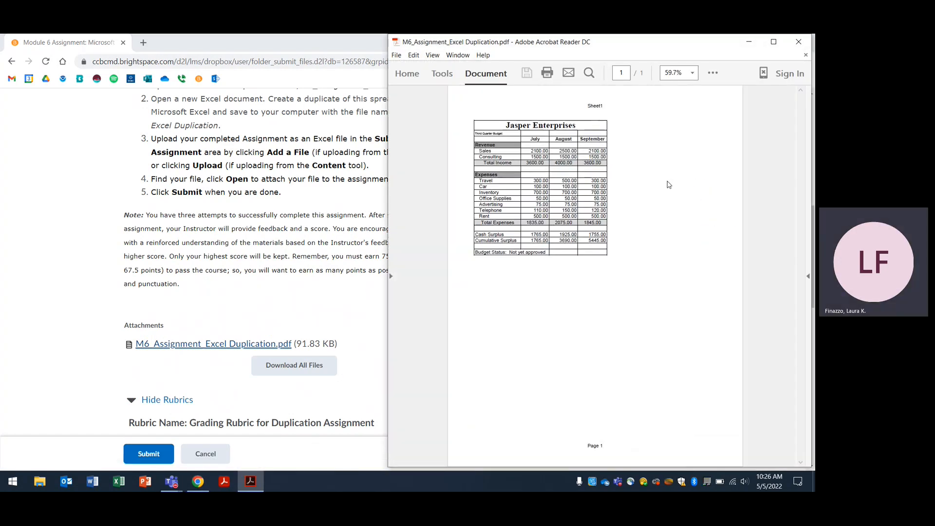
click(694, 74)
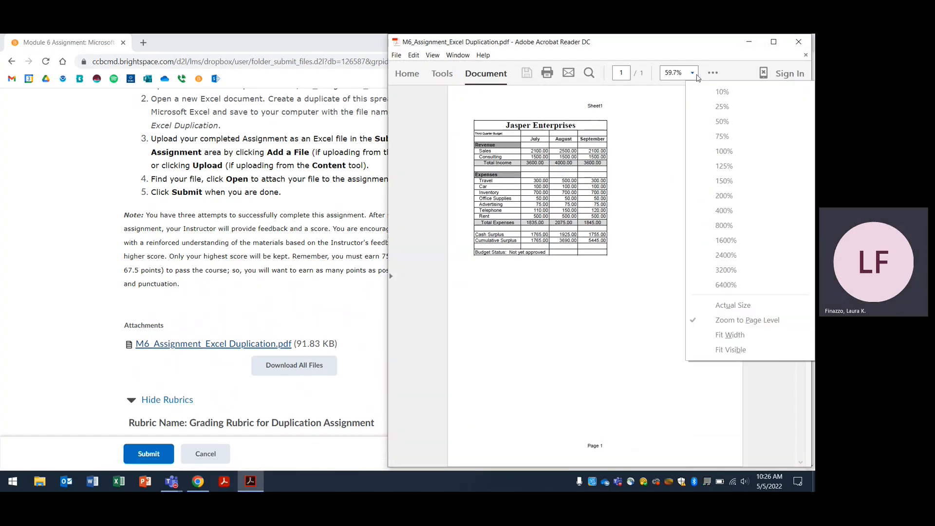
click(720, 151)
- Minimize the browser and arrange the blank Excel workbook beside the sample PDF, resized to fill the free half of the screen
click(280, 43)
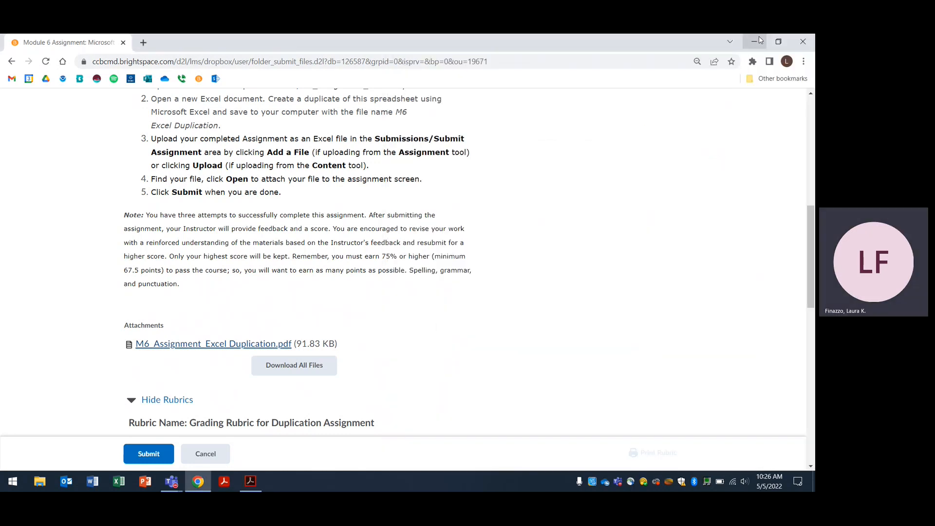
click(756, 42)
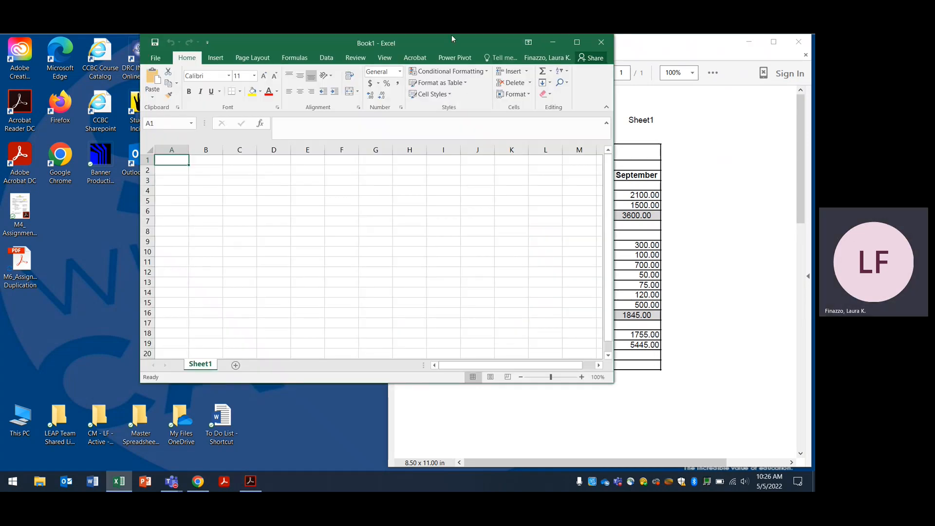
drag(453, 39, 319, 40)
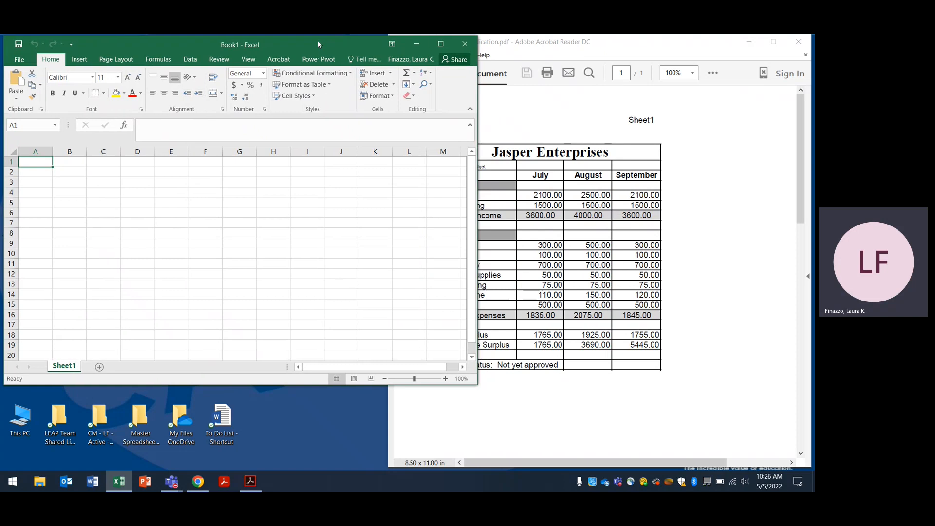
drag(452, 393, 388, 468)
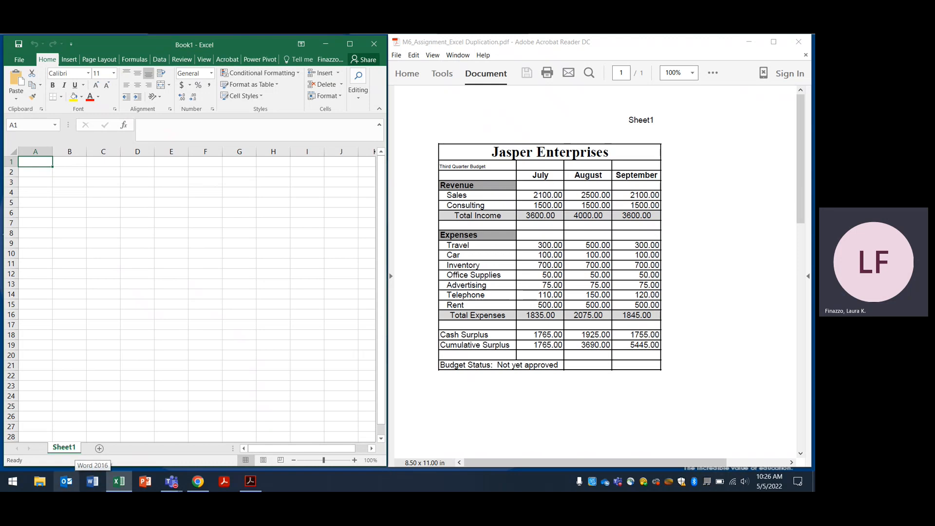
mouse_move(117, 484)
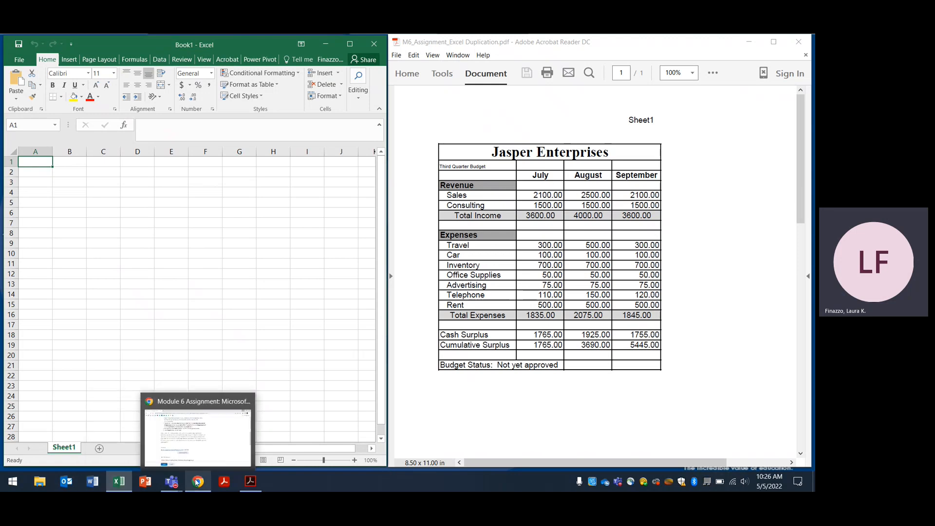
- Enter the title "Jasper Enterprises" in cell A1
click(140, 232)
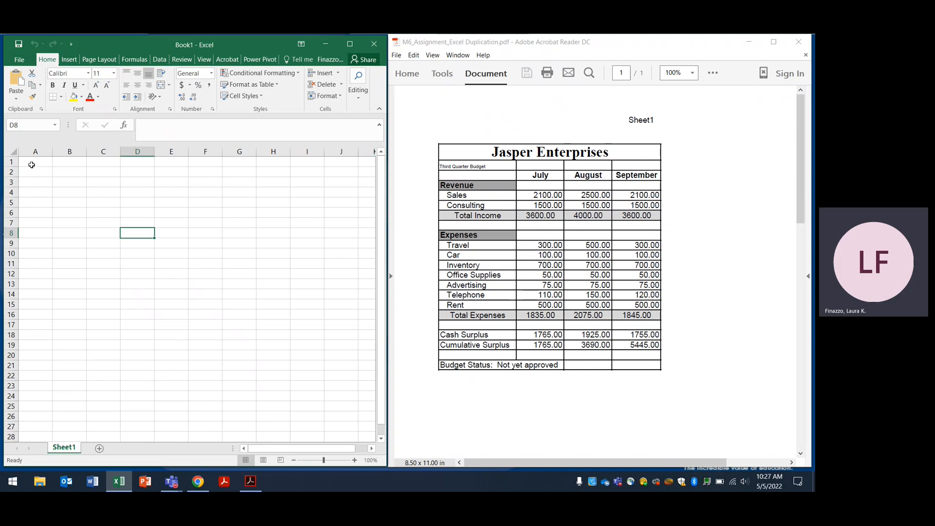
click(32, 166)
text(Jasper Enterprise)
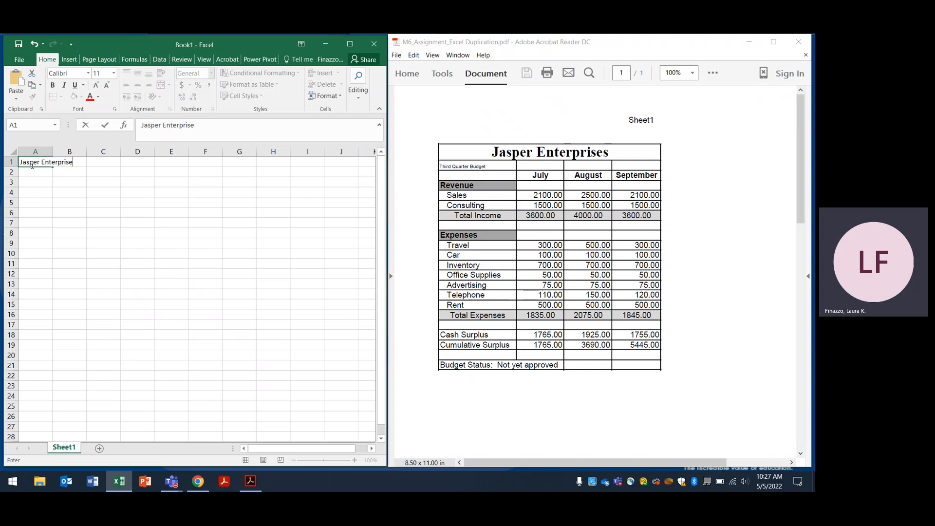
text(s)
key(Return)
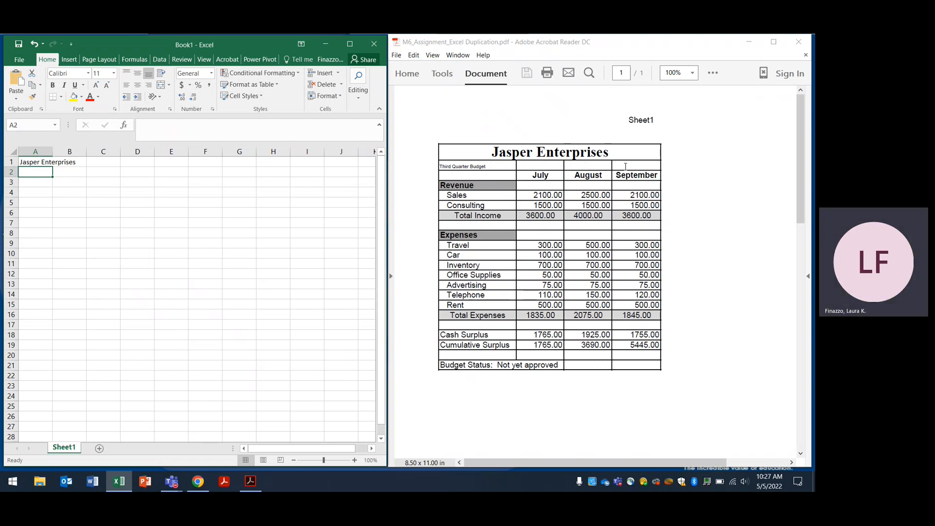
- Merge and center the title across cells A1 to D1, and keep the workbook window beside the sample PDF
click(40, 162)
drag(40, 162, 139, 165)
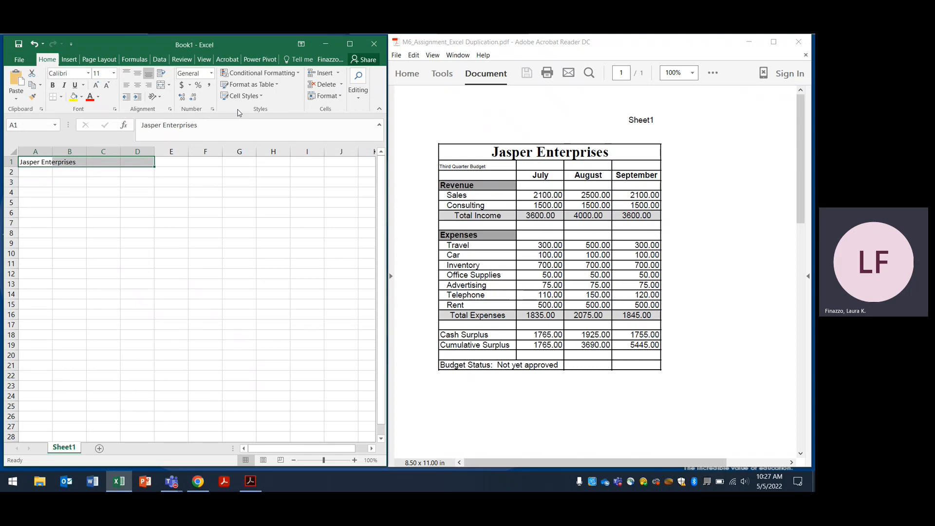
click(347, 43)
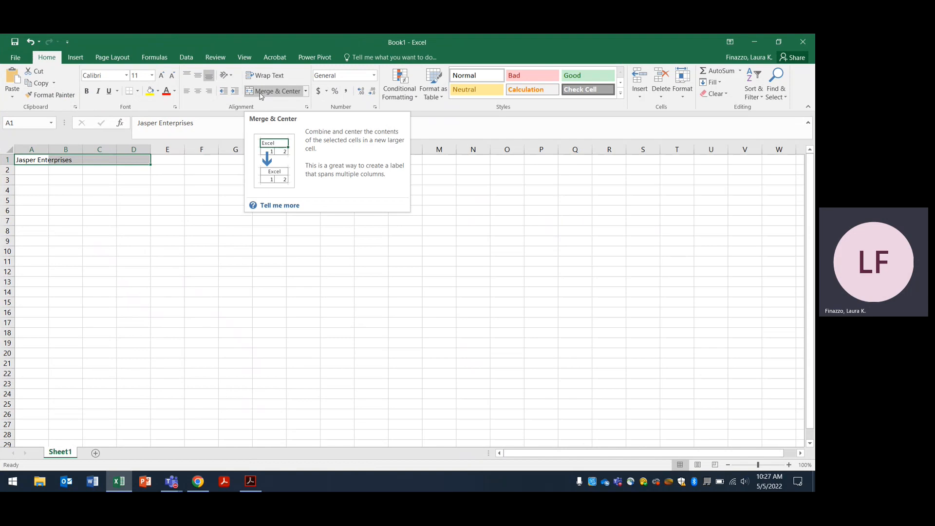
click(271, 91)
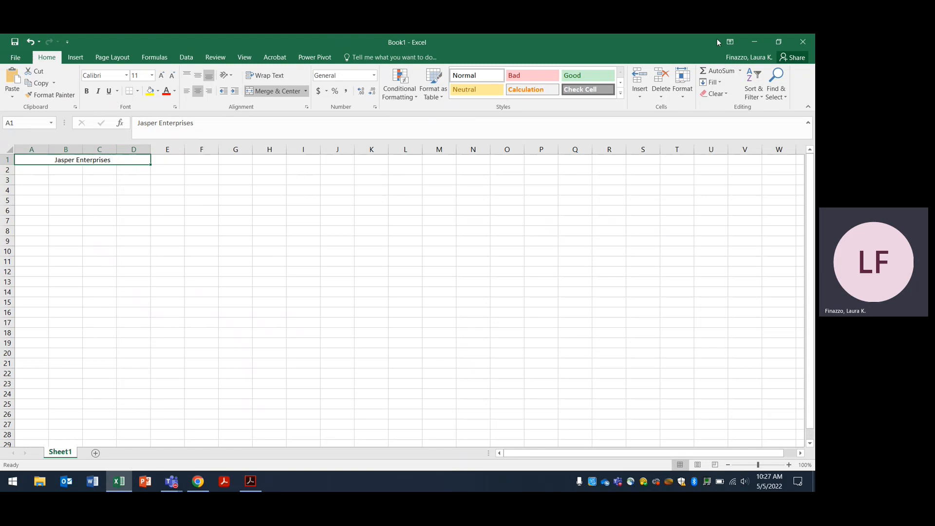
click(775, 43)
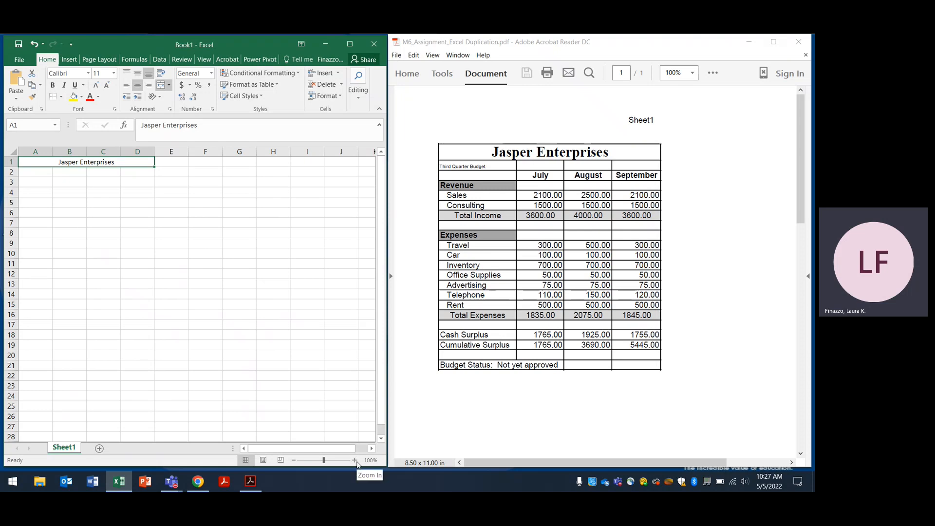
- Consult the allowed fonts in the assignment instructions in Chrome and format the worksheet title in bold Times New Roman
click(355, 460)
click(354, 460)
click(354, 460)
click(355, 460)
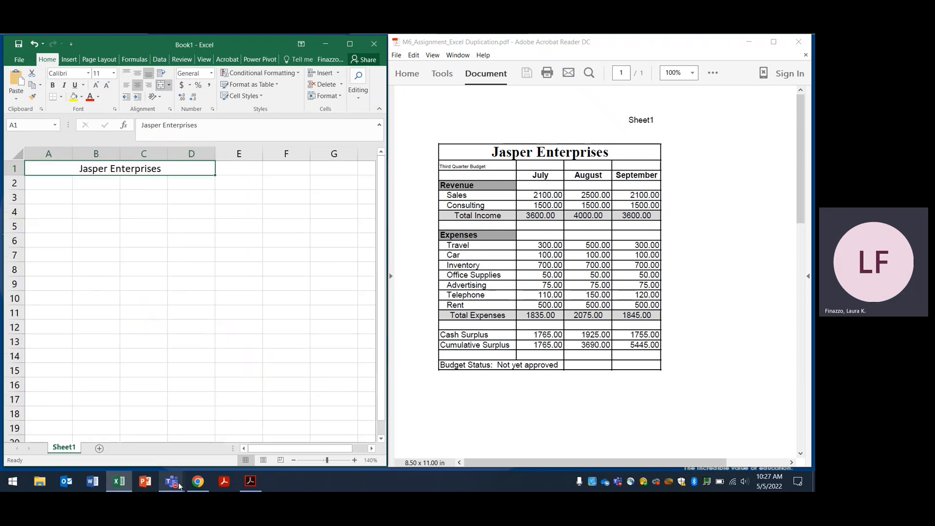
mouse_move(197, 487)
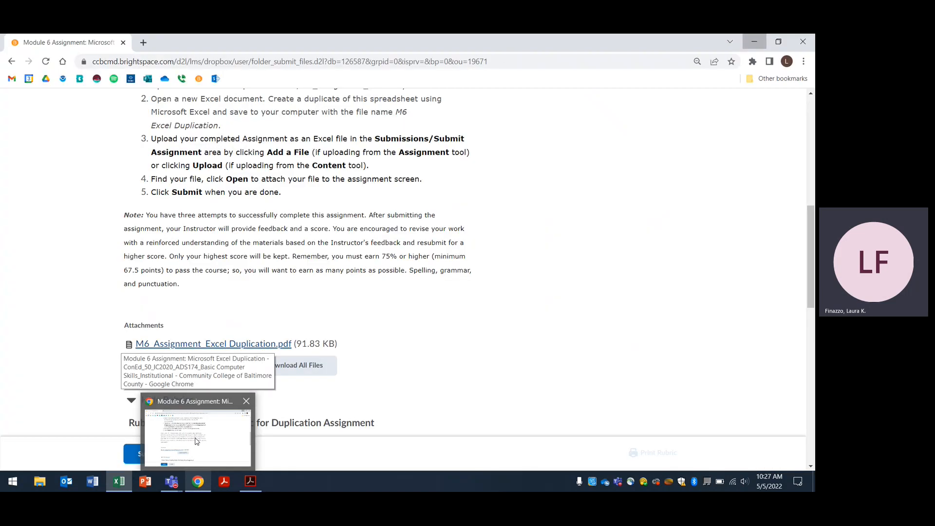
click(197, 440)
scroll(196, 208, up, 5)
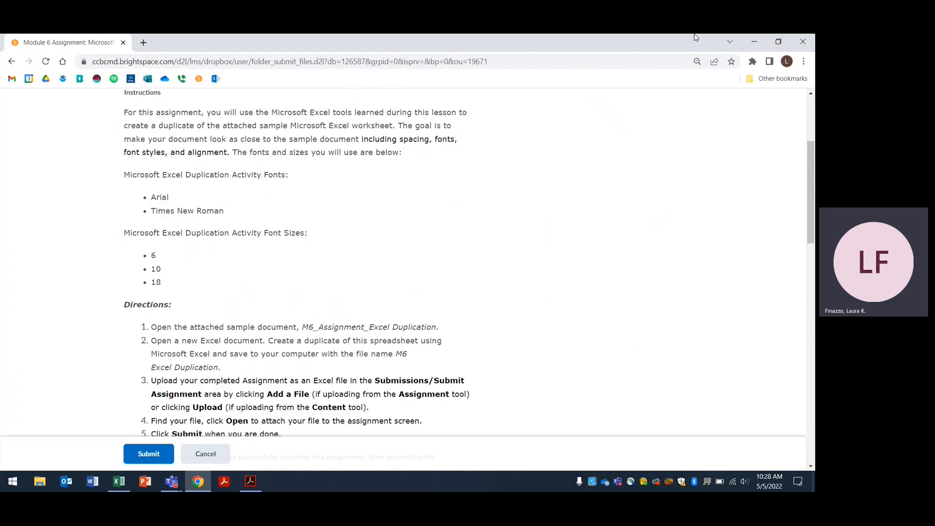
click(754, 42)
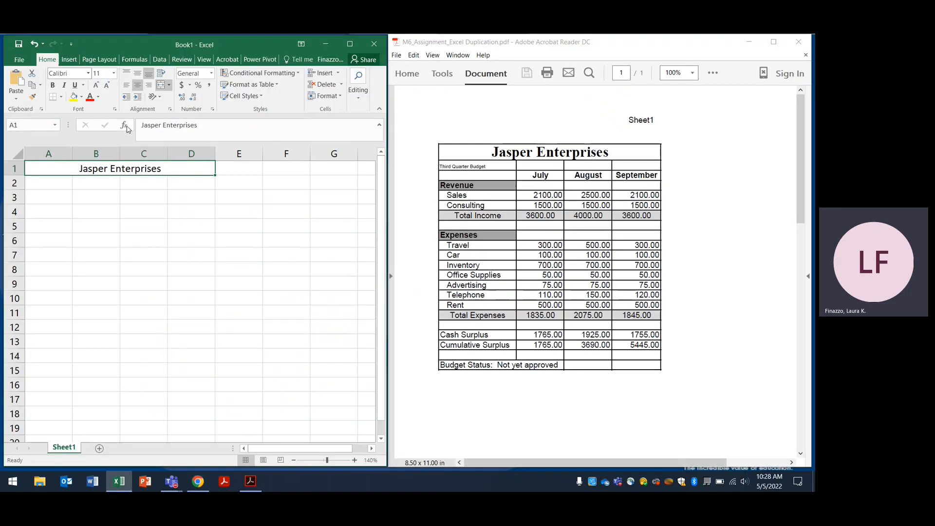
click(89, 73)
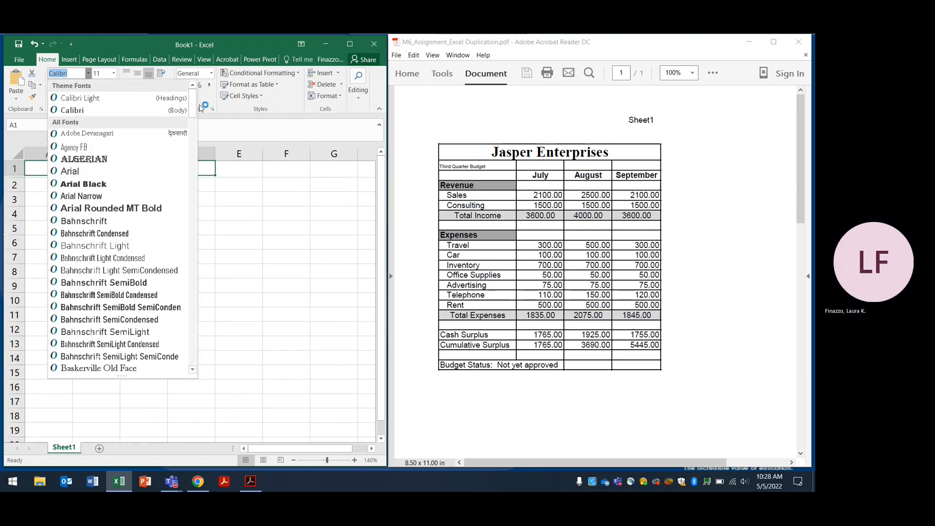
drag(193, 105, 194, 341)
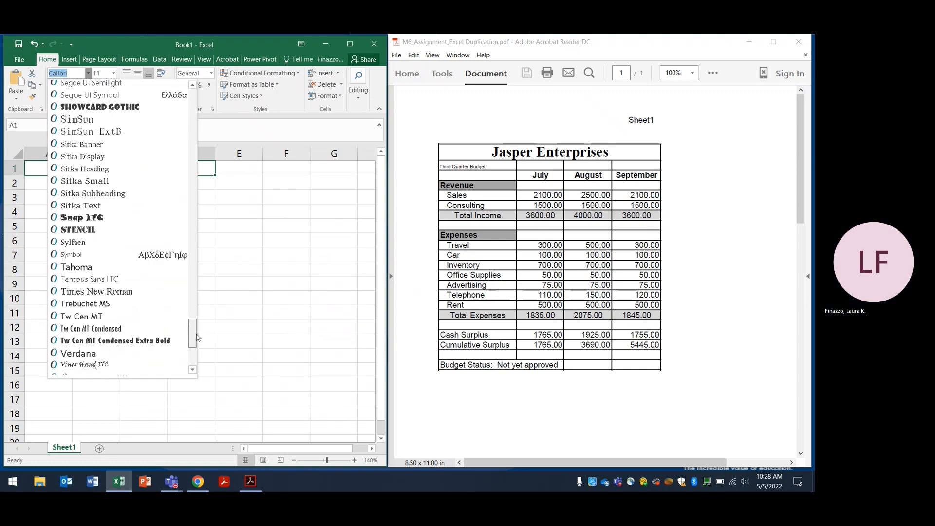
click(129, 293)
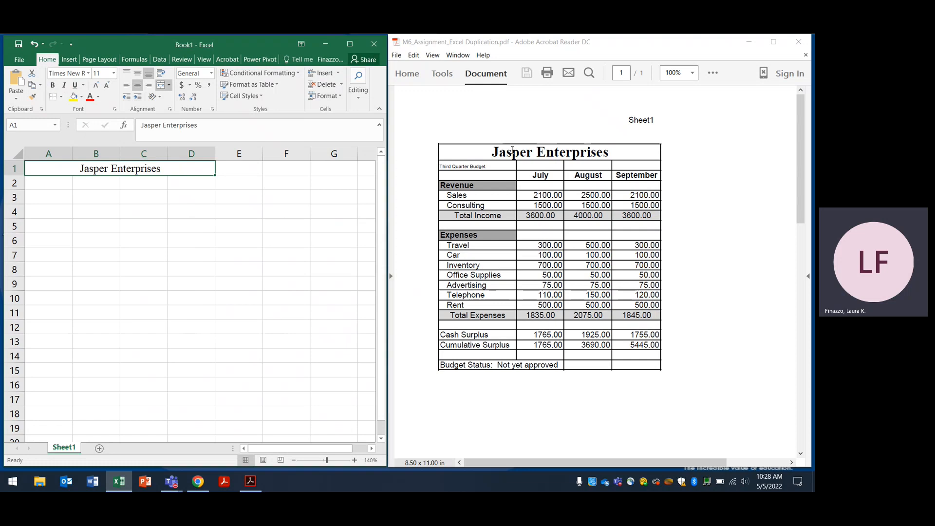
click(52, 84)
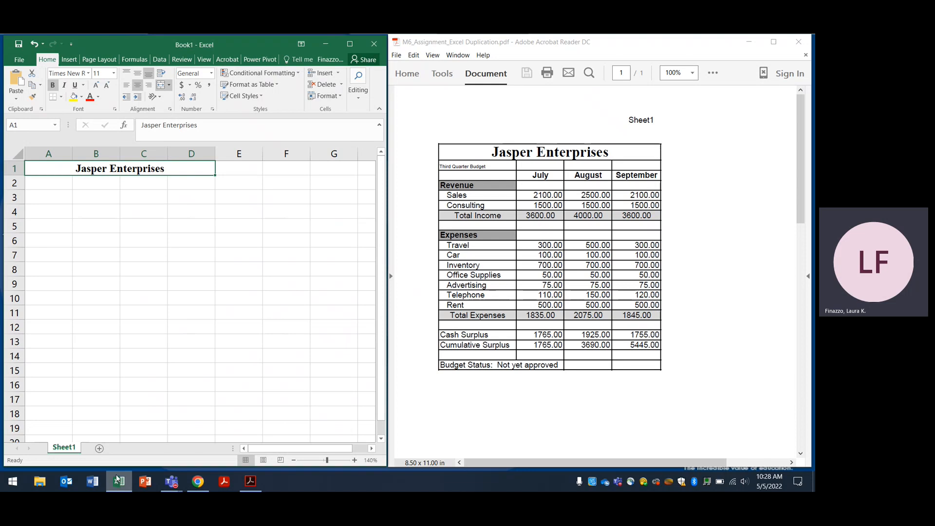
- Consult the allowed font sizes in the assignment instructions and set the Jasper Enterprises title to size 18
click(203, 485)
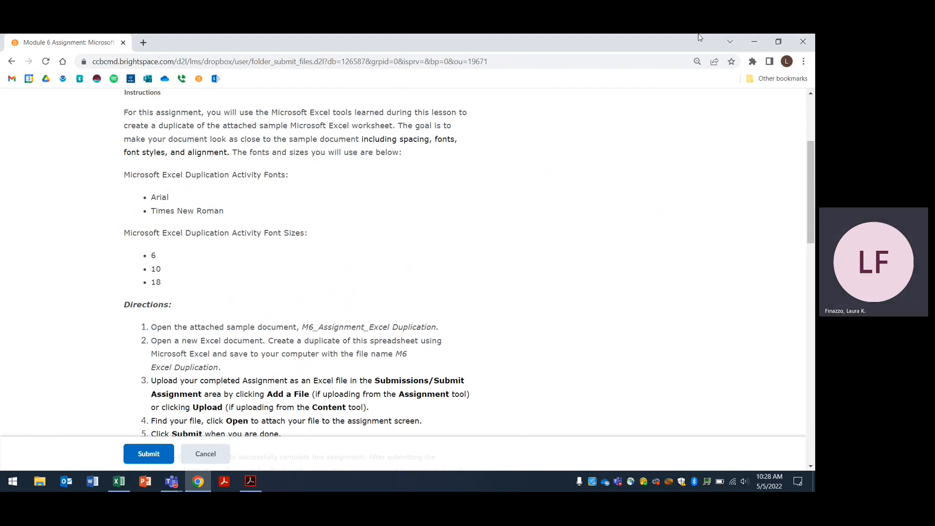
click(754, 44)
click(103, 74)
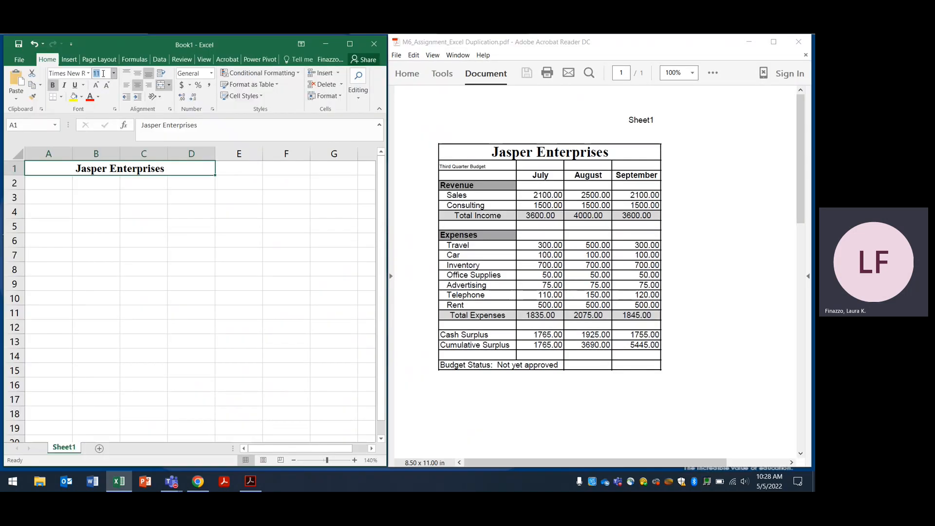
text(18)
key(Return)
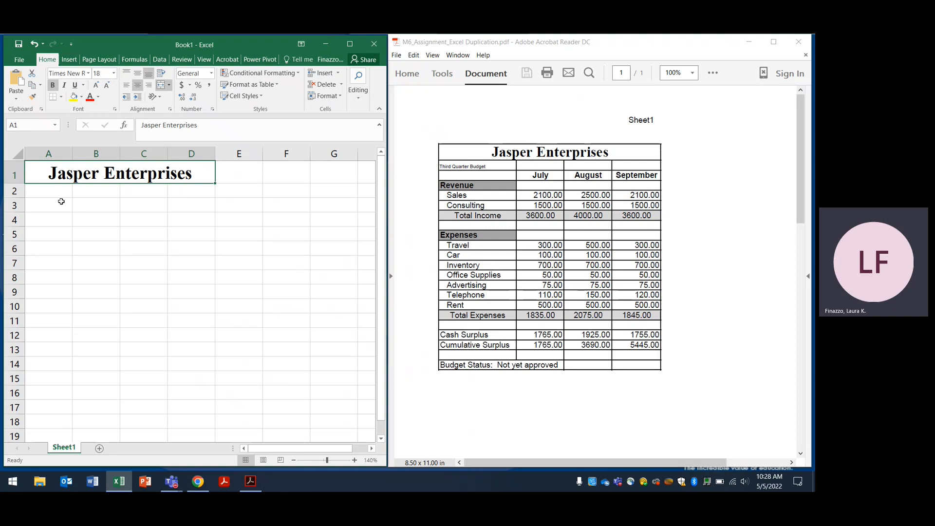
- Enter the subtitle "Third Quarter Budget" in cell A2
click(50, 186)
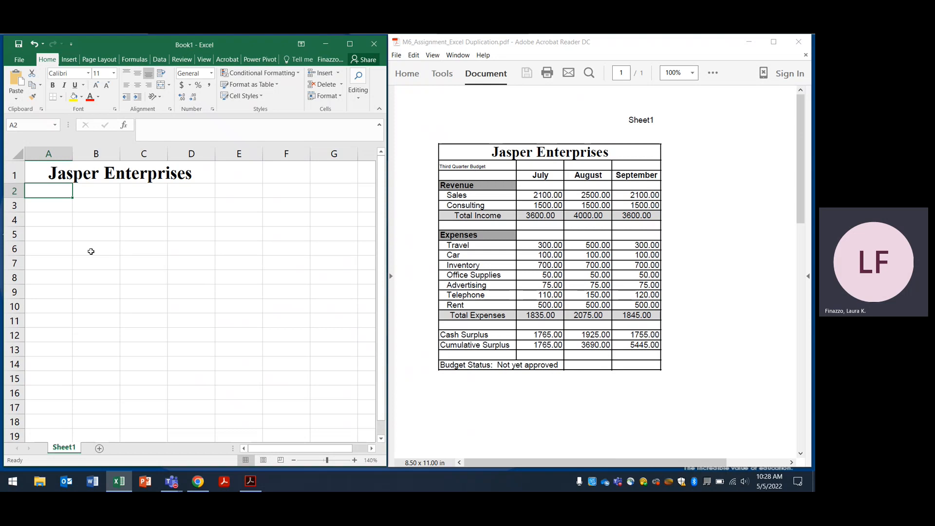
text(Third Qa)
key(BackSpace)
text(uarter Budget)
key(Return)
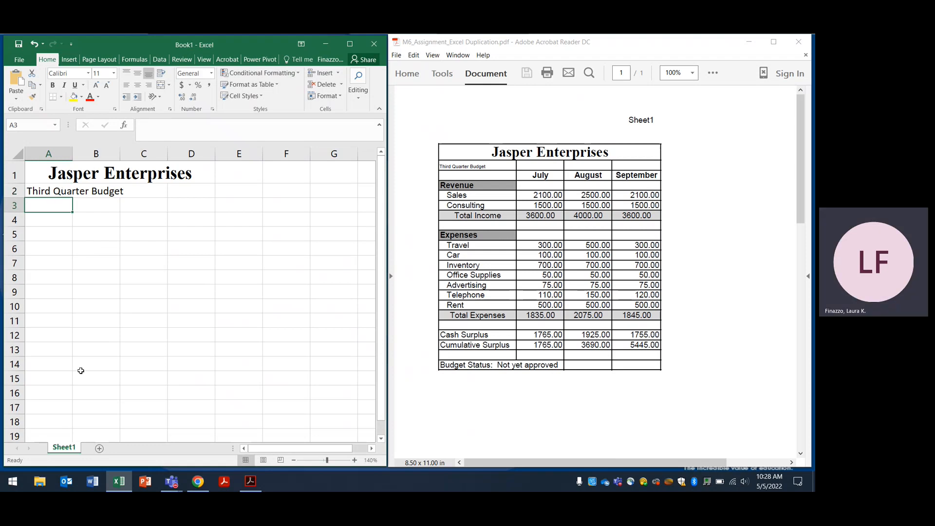
- Recheck the font sizes in the assignment instructions and set the Third Quarter Budget text in A2 to size 6
click(198, 481)
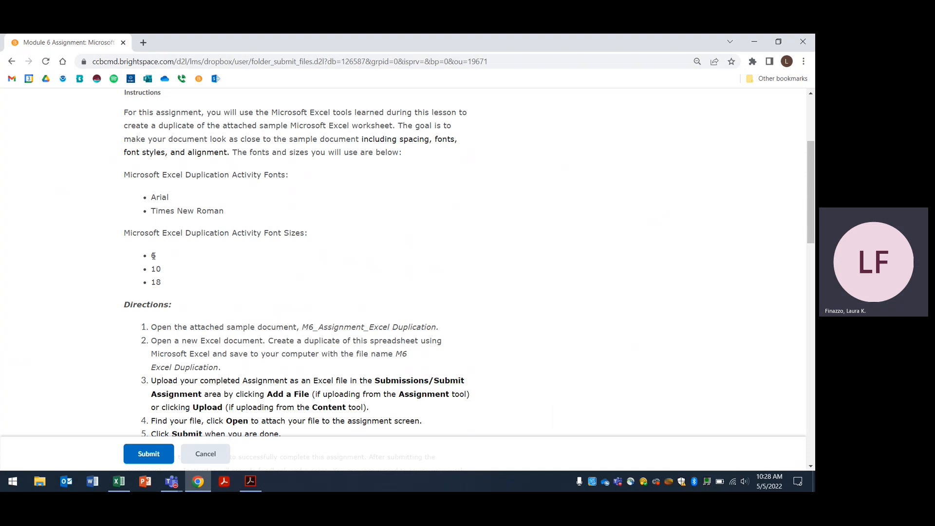
click(753, 43)
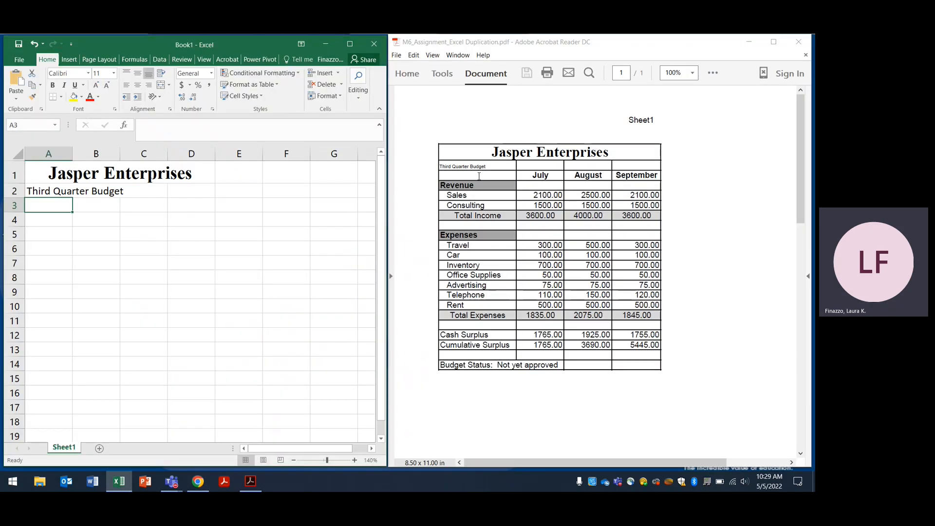
click(42, 191)
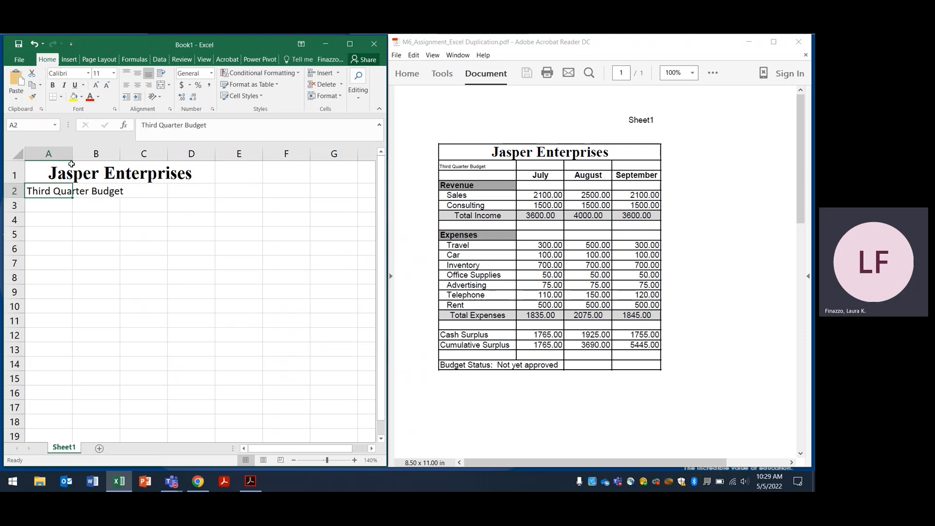
click(108, 71)
text(6)
key(Return)
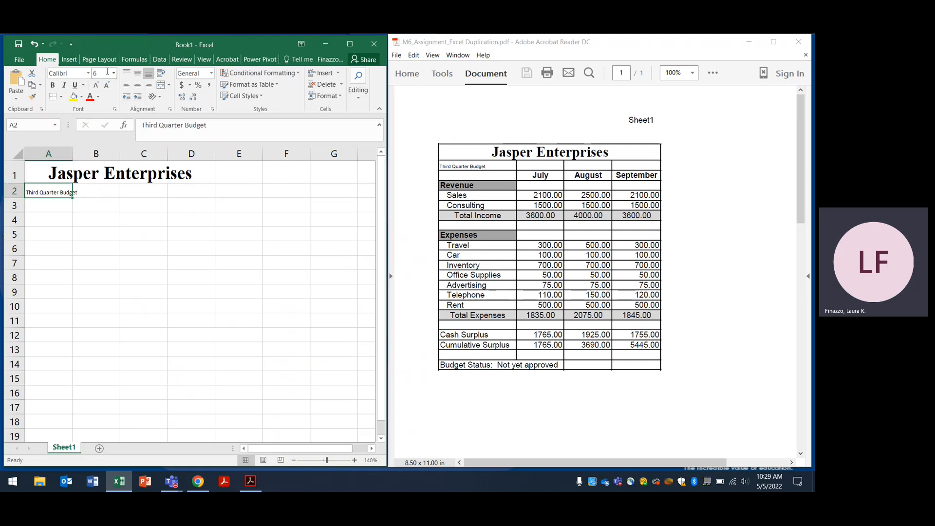
- Set the Third Quarter Budget subtitle in A2 to Arial and widen column A so the text fits
click(89, 77)
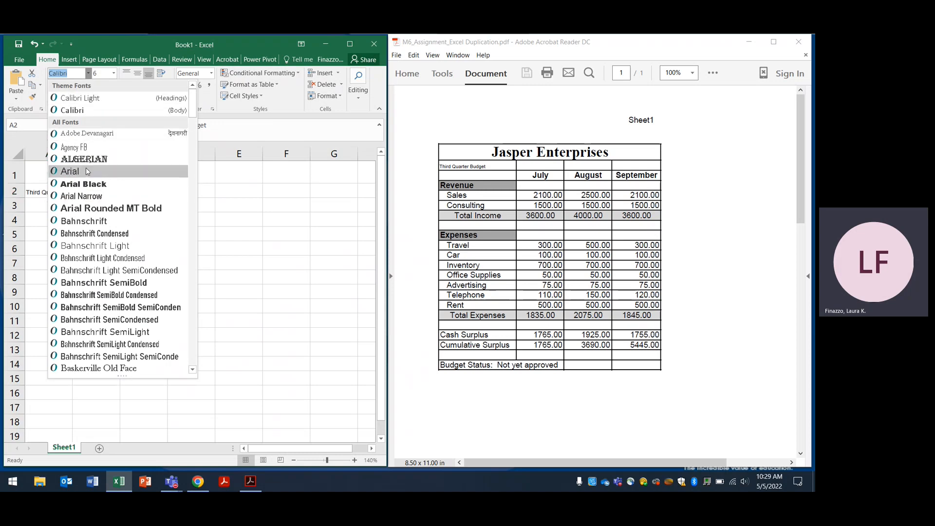
click(88, 172)
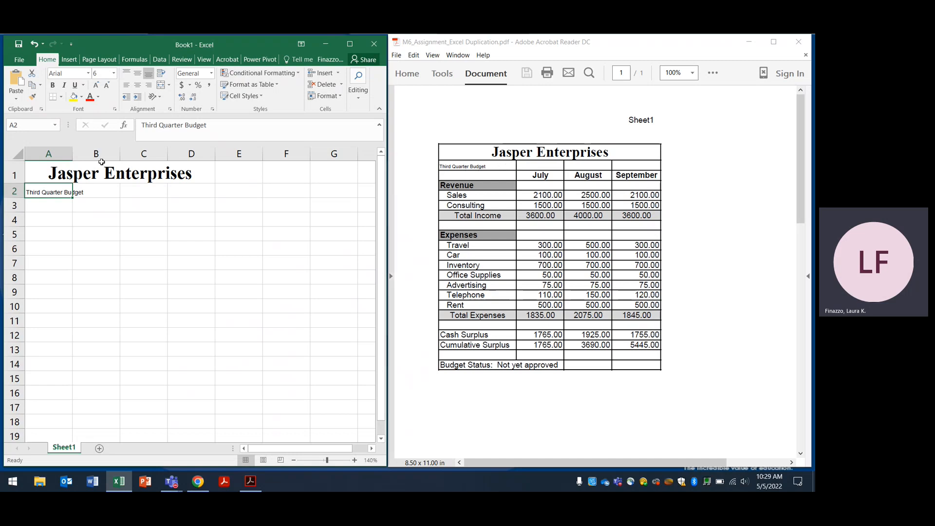
drag(74, 154, 112, 154)
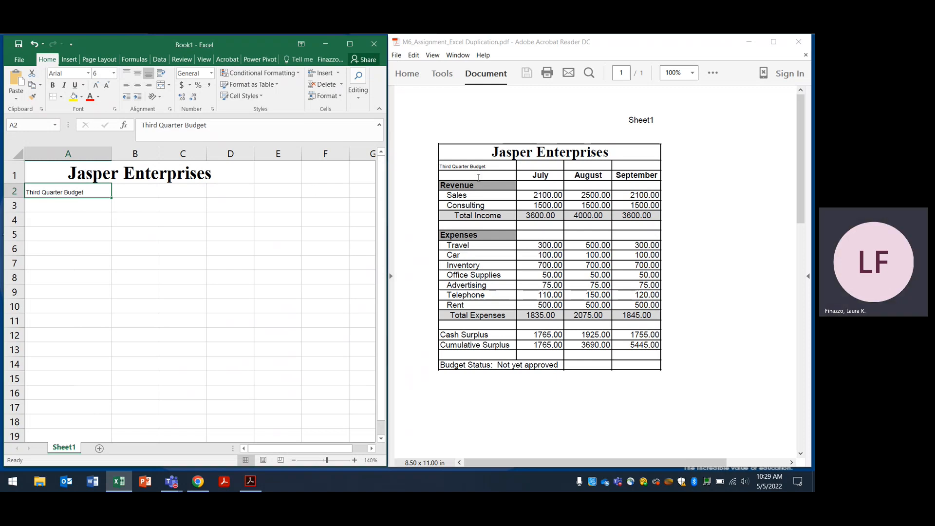
- Enter the month headings July, August and September in cells B3 to D3, following the sample PDF
click(478, 176)
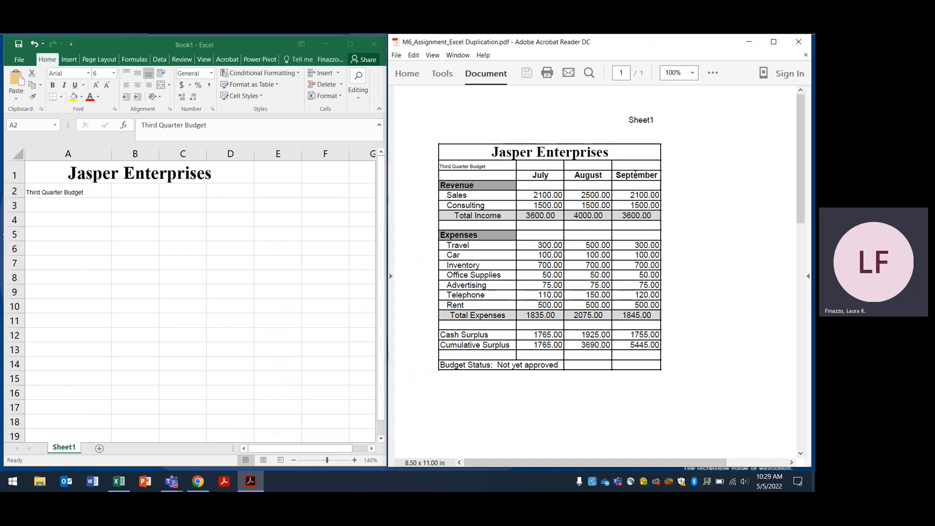
click(124, 209)
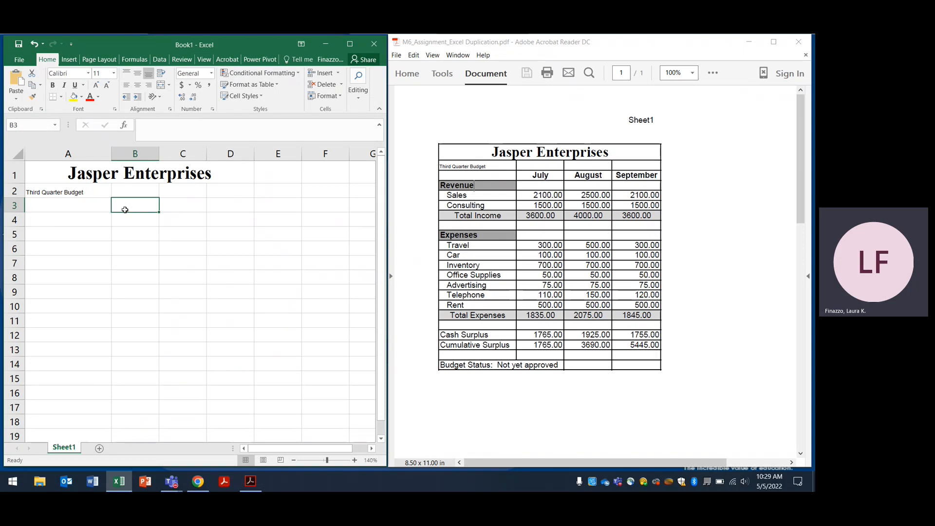
text(July)
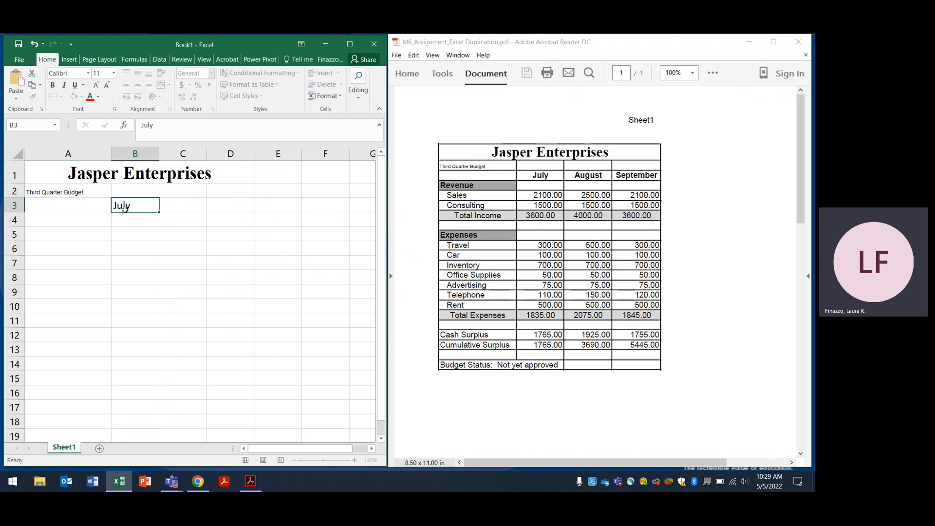
key(Tab)
text(August)
key(Tab)
text(September)
key(Return)
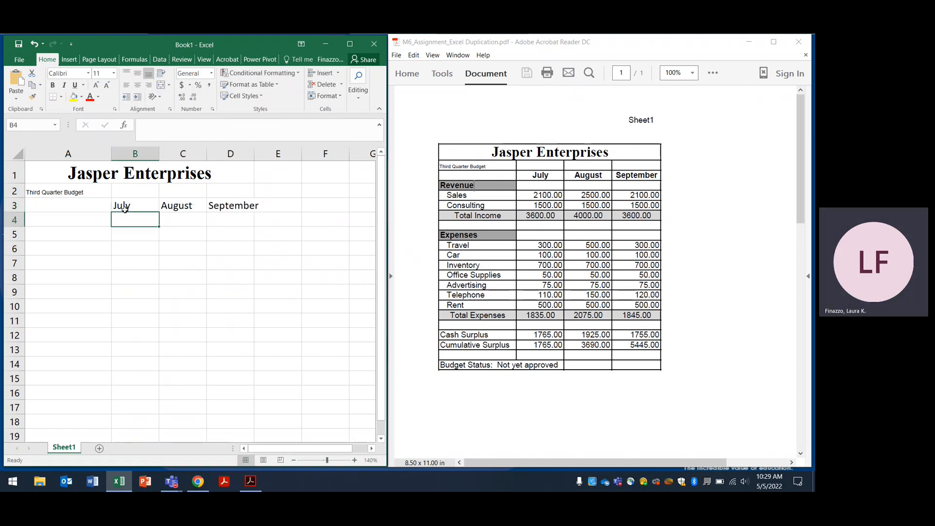
- Recheck the assignment instructions in Chrome and format the month headings in B3:D3 as Arial, size 10
click(195, 485)
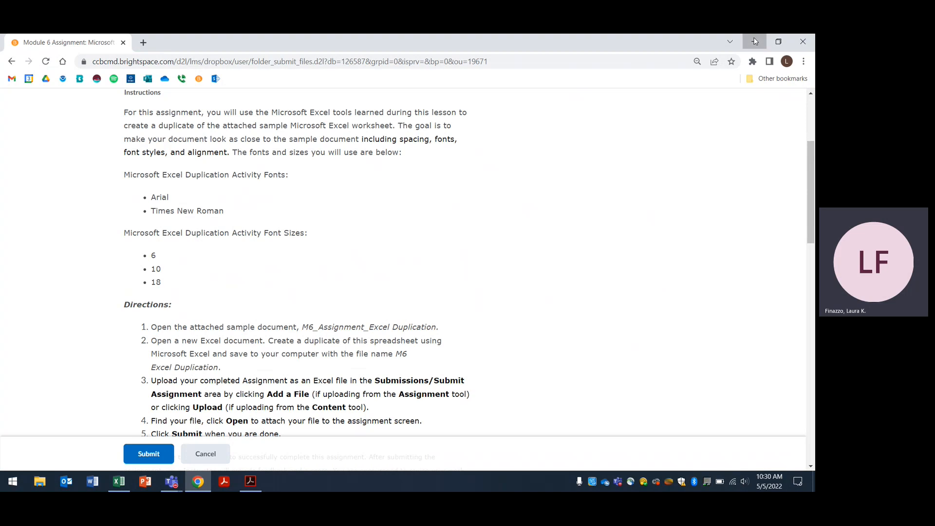
click(754, 41)
drag(127, 205, 223, 207)
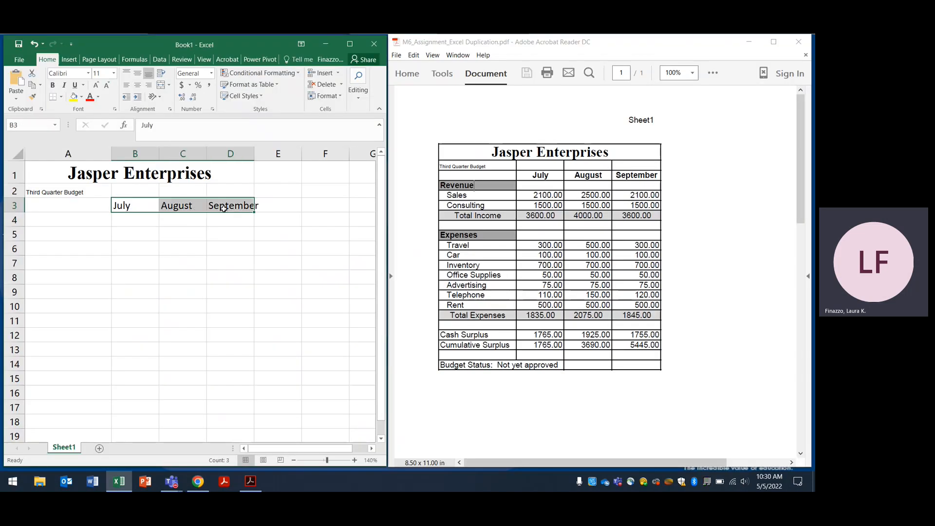
click(104, 72)
text(10)
key(Return)
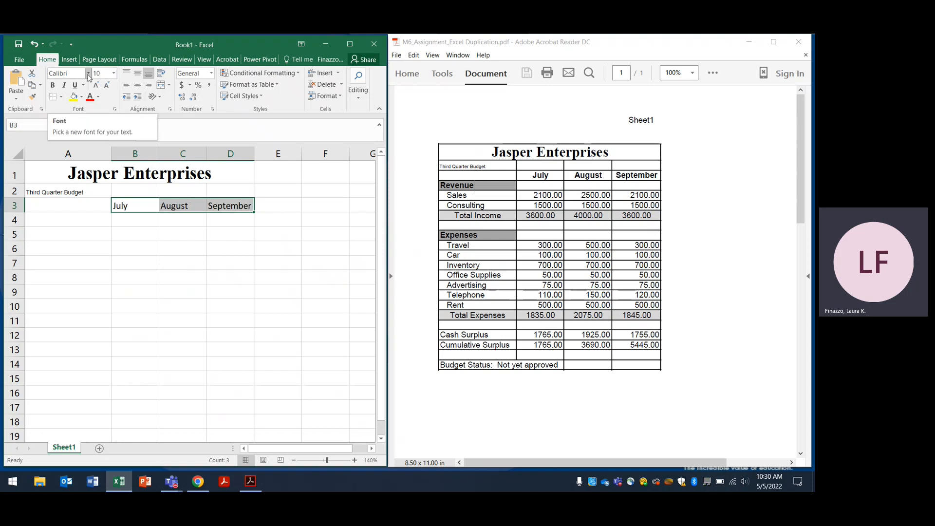
click(88, 73)
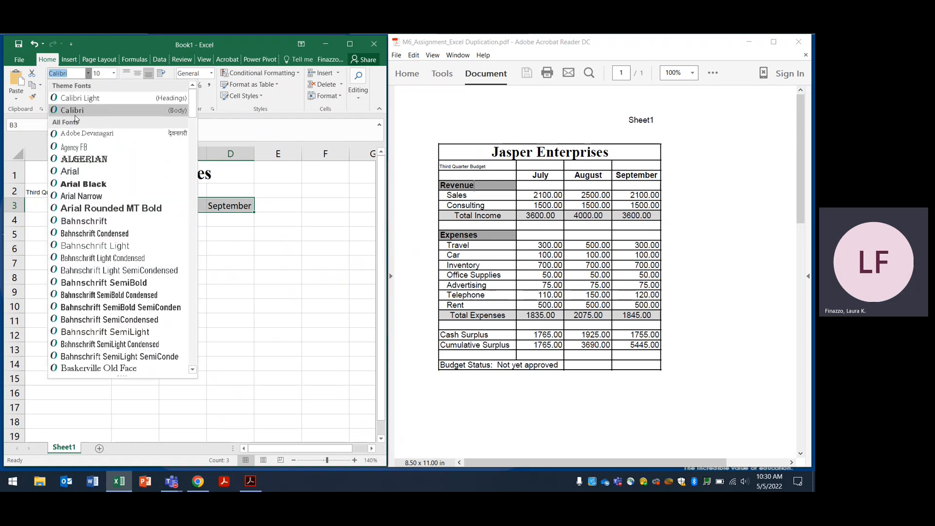
click(78, 171)
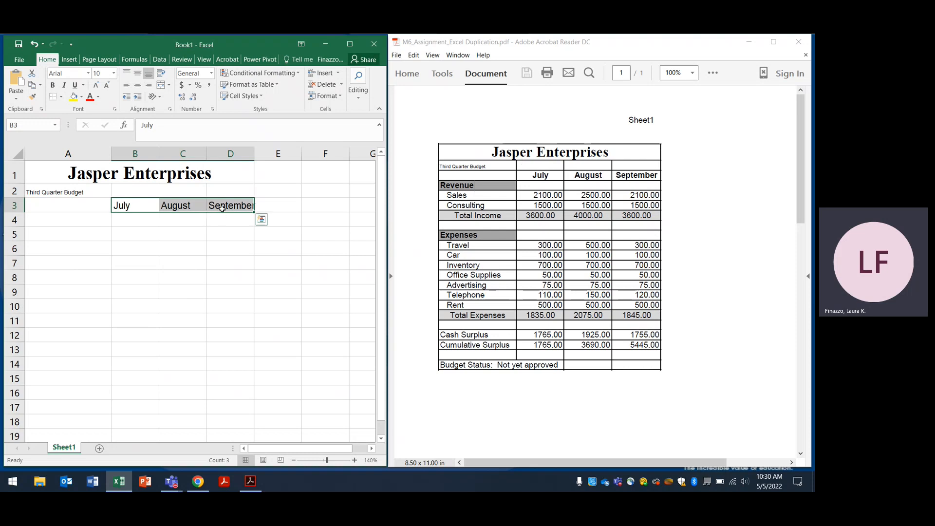
- Center the month headings in B3:D3 and widen columns B, C and D
click(139, 87)
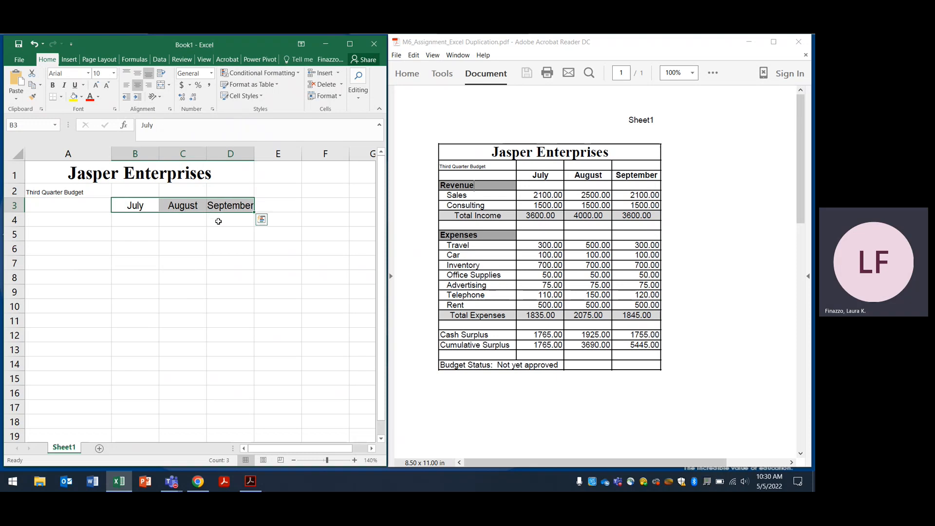
drag(256, 151, 274, 151)
drag(207, 154, 223, 154)
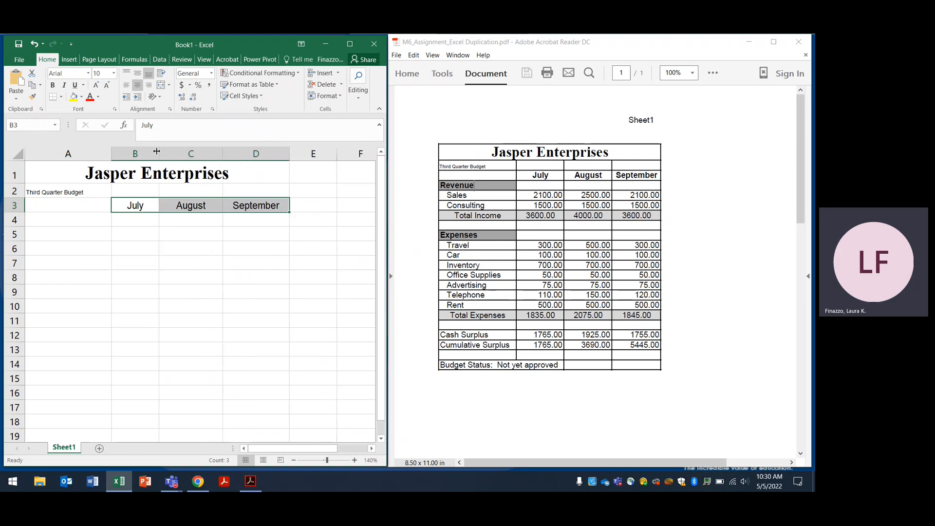
drag(156, 151, 173, 151)
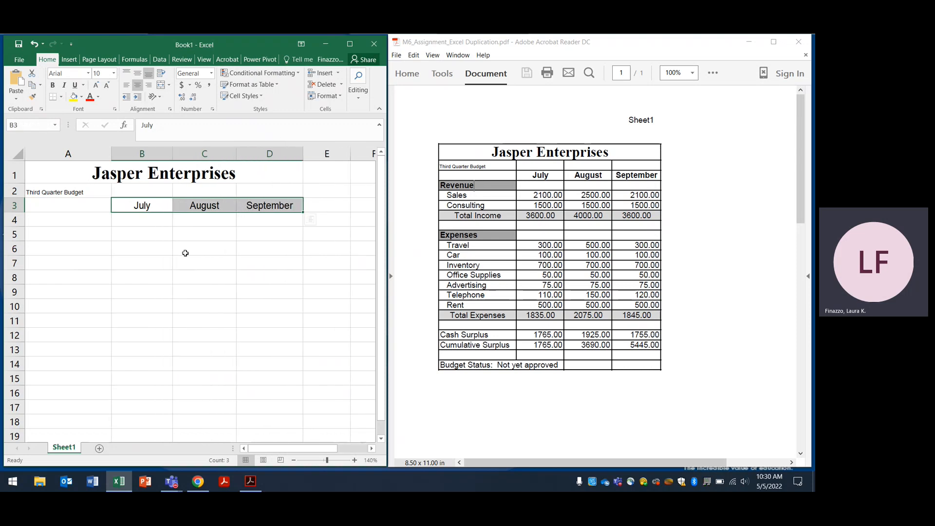
- Enter the section label "Revenue" in cell A4, following the sample PDF
click(89, 218)
click(525, 243)
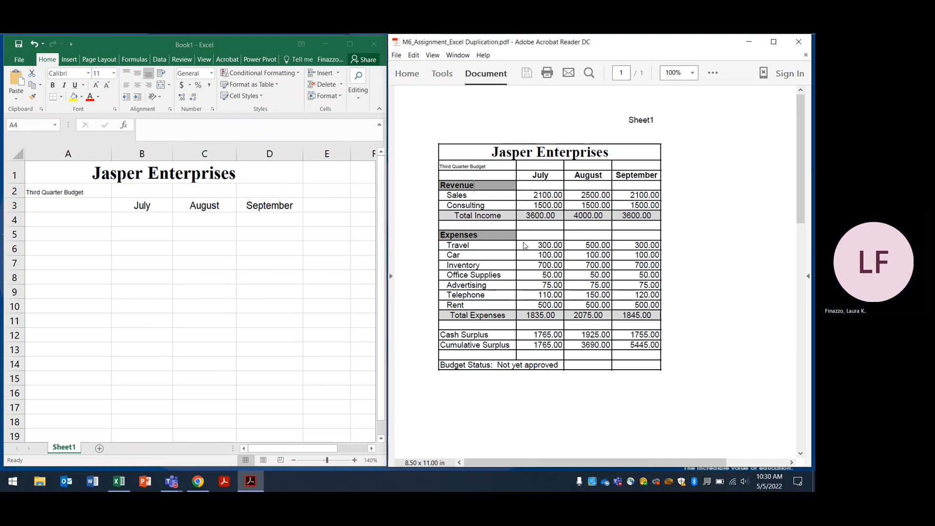
click(92, 223)
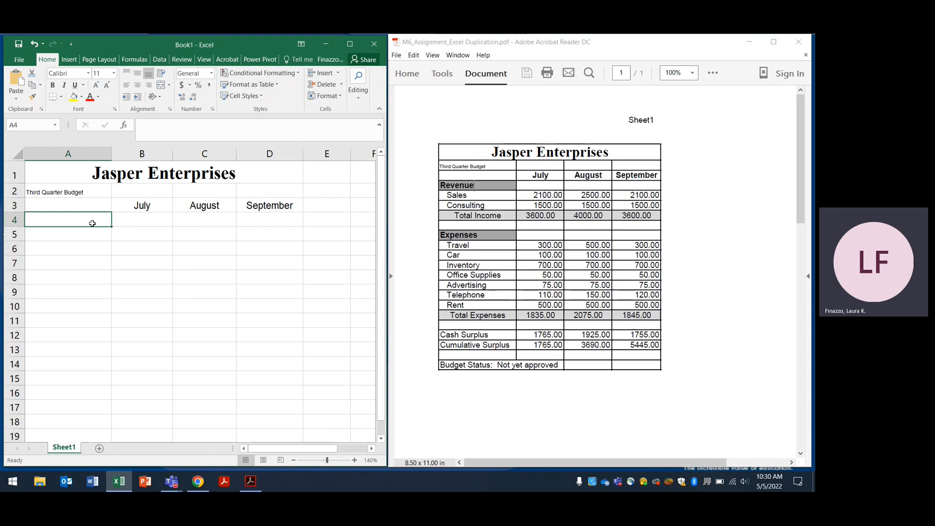
text(Revenue)
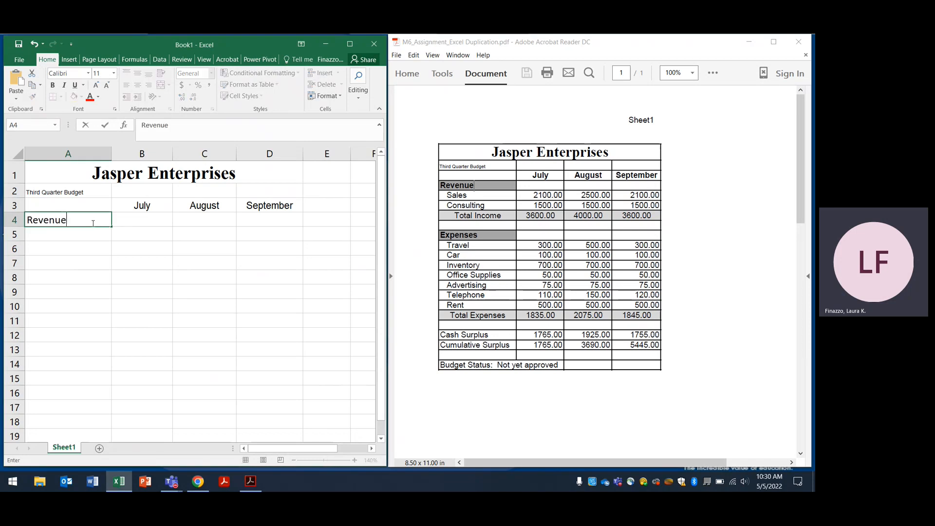
key(Return)
- Format the Revenue label in A4 as Arial, size 10
click(92, 223)
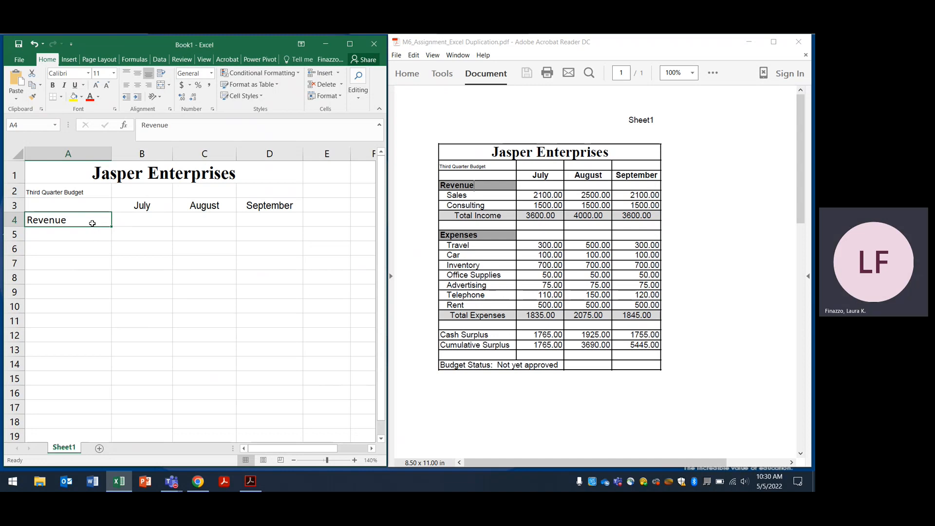
click(105, 71)
text(10)
key(Return)
click(88, 73)
click(70, 171)
- Bold the month headings and Revenue label across A3:D4, and fill the Revenue cell with medium grey
drag(282, 219, 93, 208)
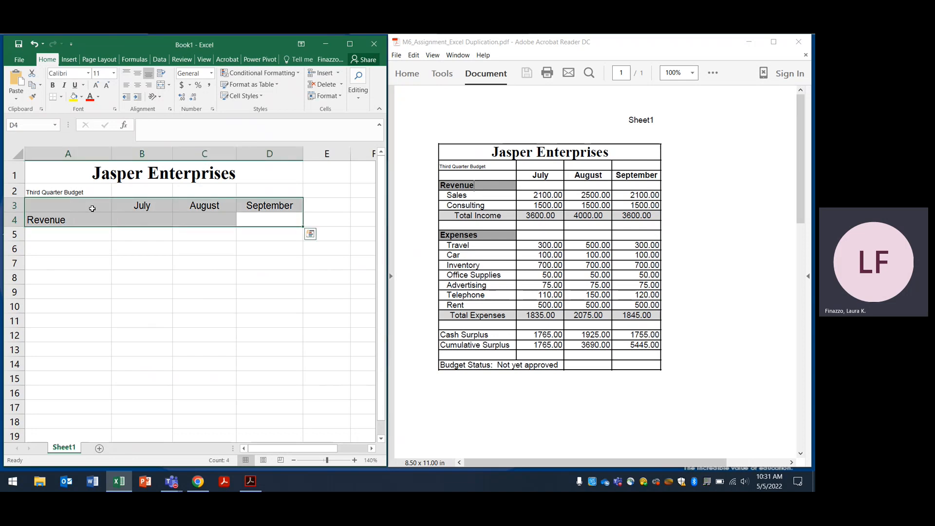
click(54, 86)
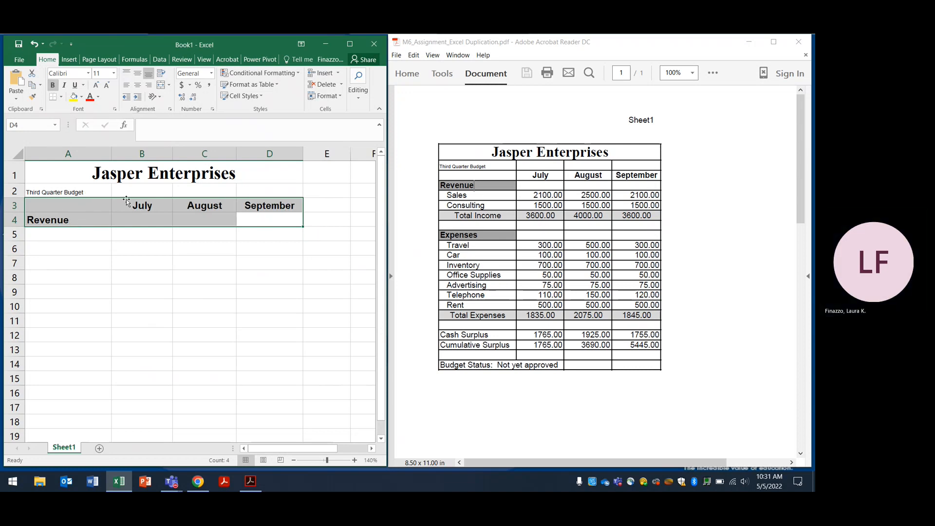
click(56, 220)
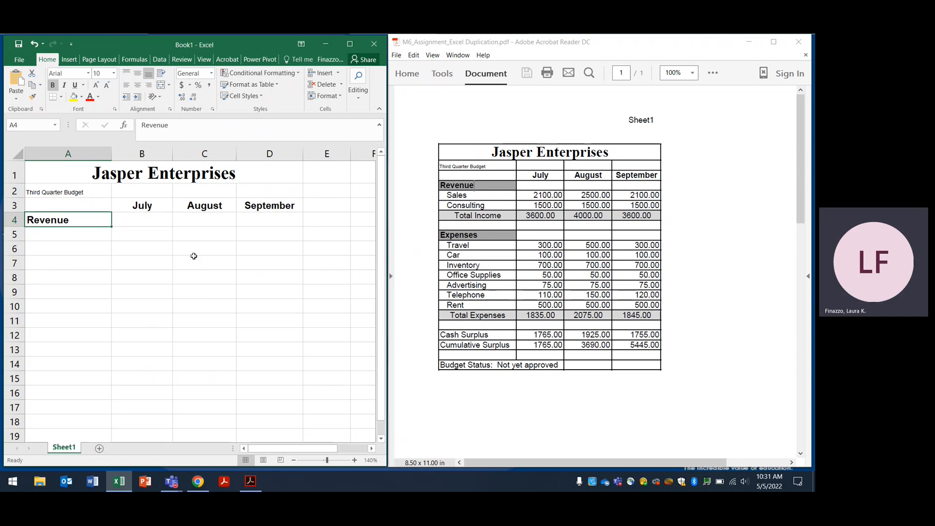
click(82, 97)
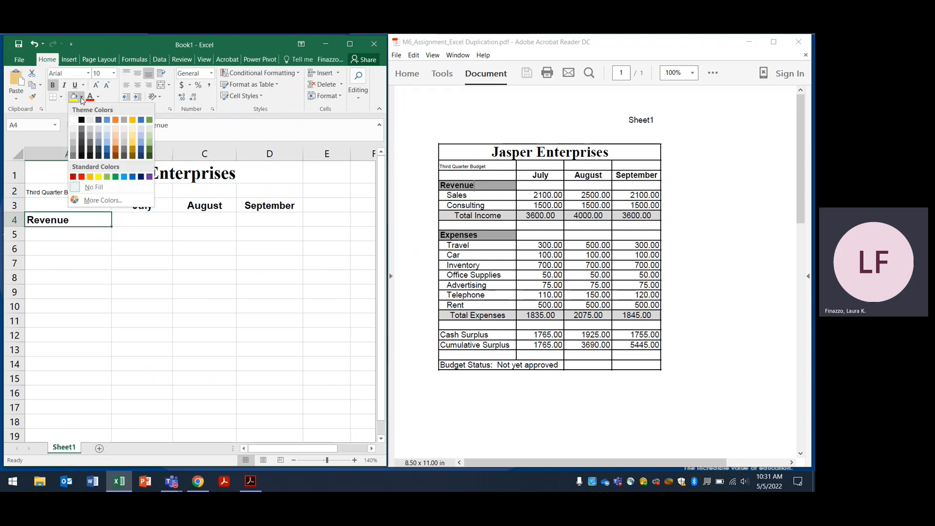
click(74, 151)
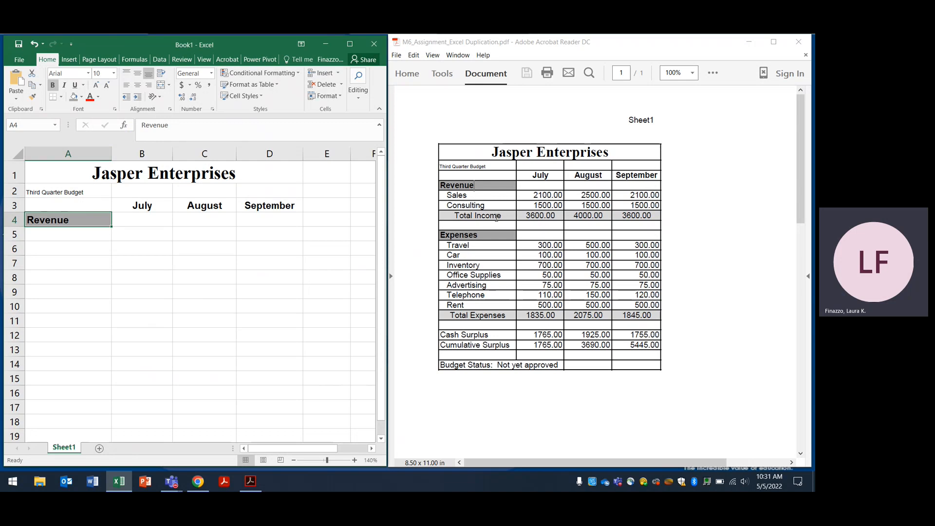
- Apply all borders to the worksheet range A1:D18
click(59, 180)
drag(60, 180, 205, 424)
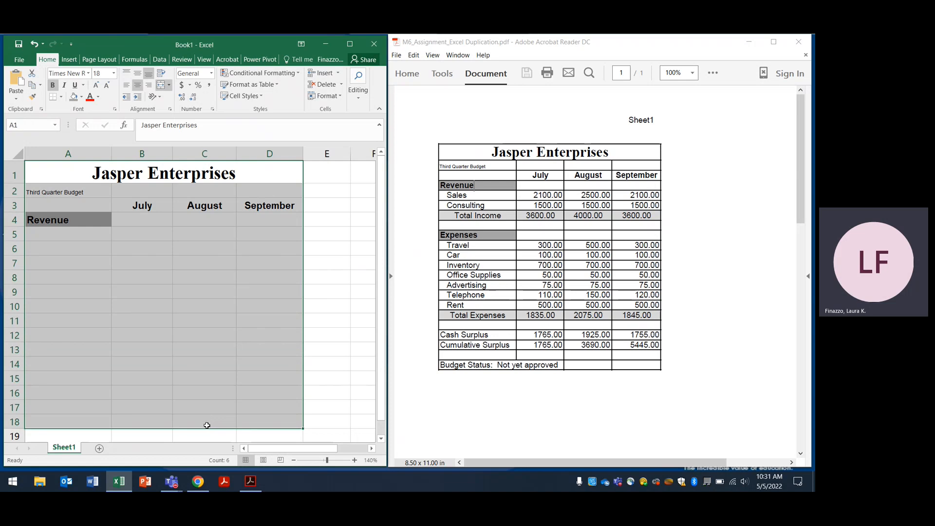
click(62, 98)
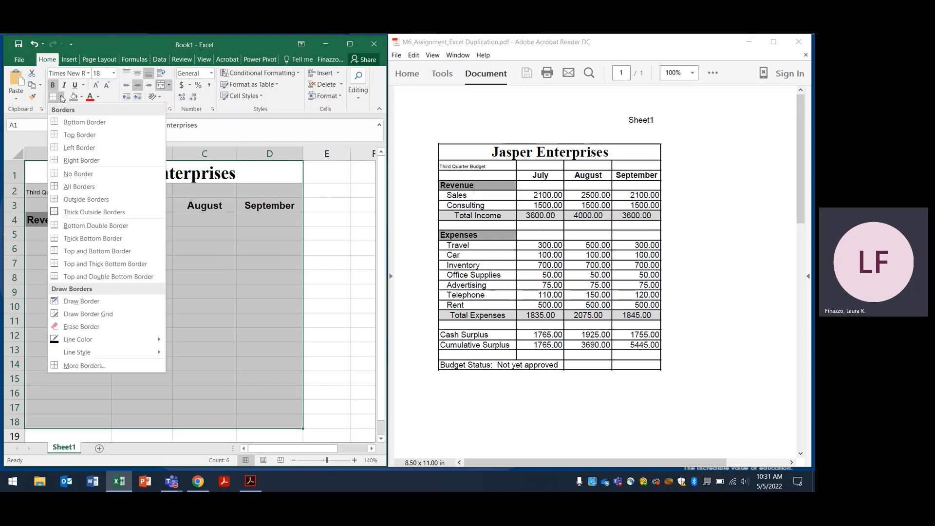
click(82, 187)
click(130, 263)
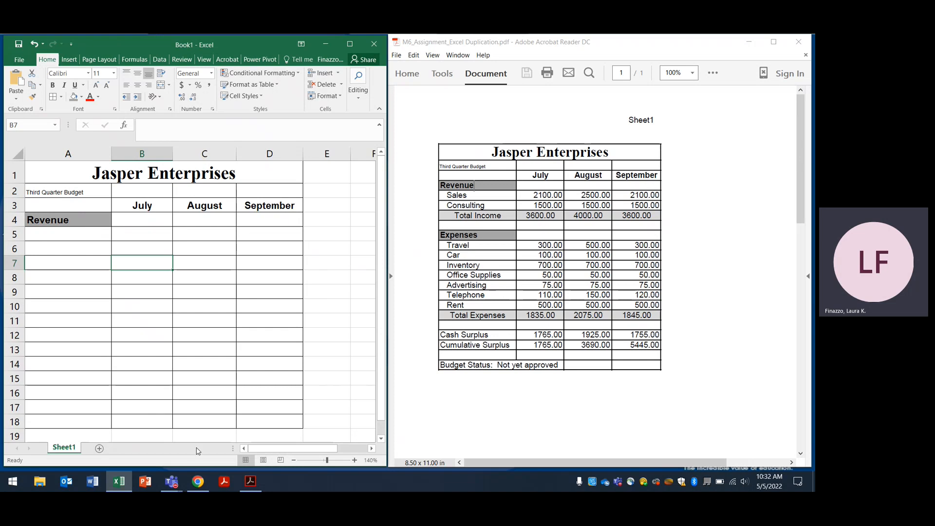
mouse_move(179, 481)
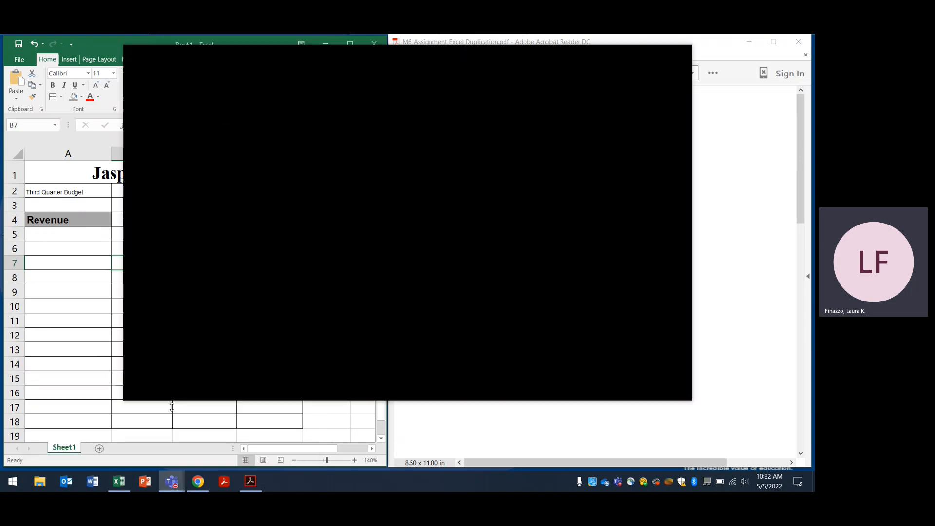